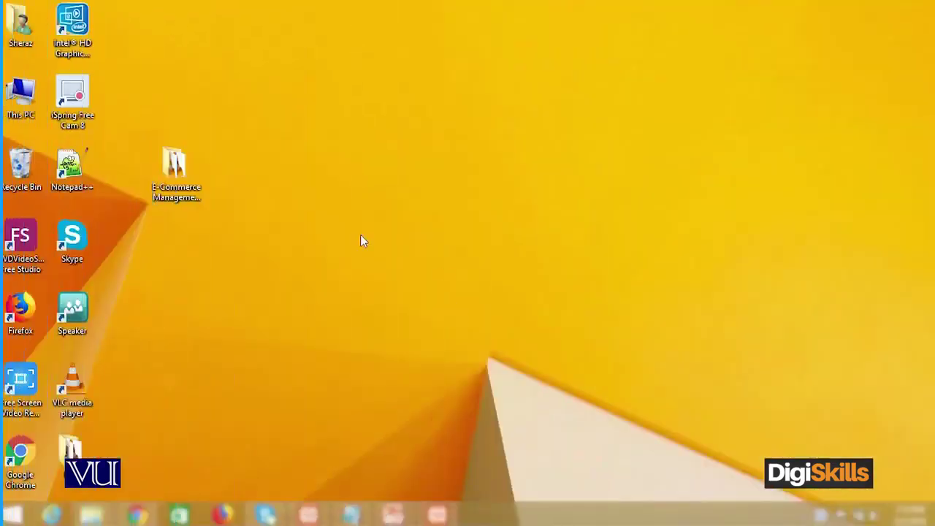
# Restore the admin window, expand Catalog, and preview the Luma storefront's top menu
pyautogui.click(135, 515)
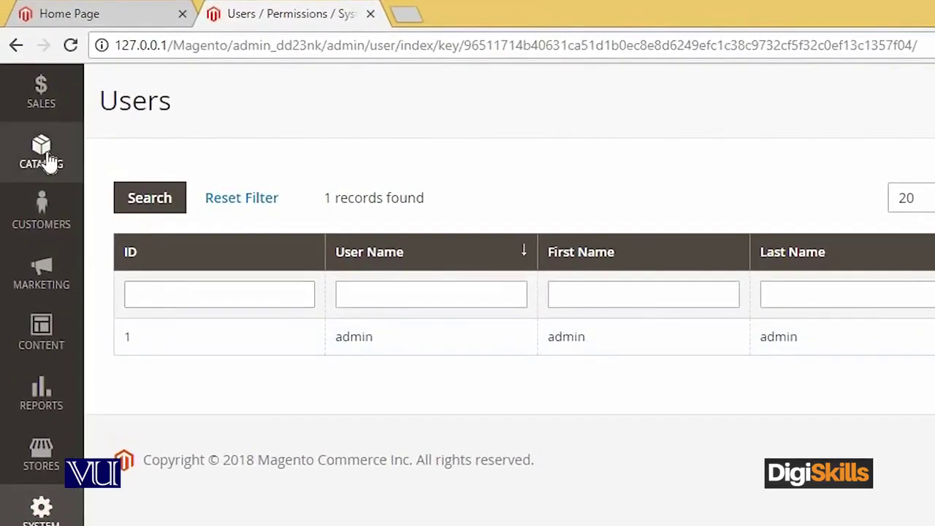
pyautogui.click(47, 159)
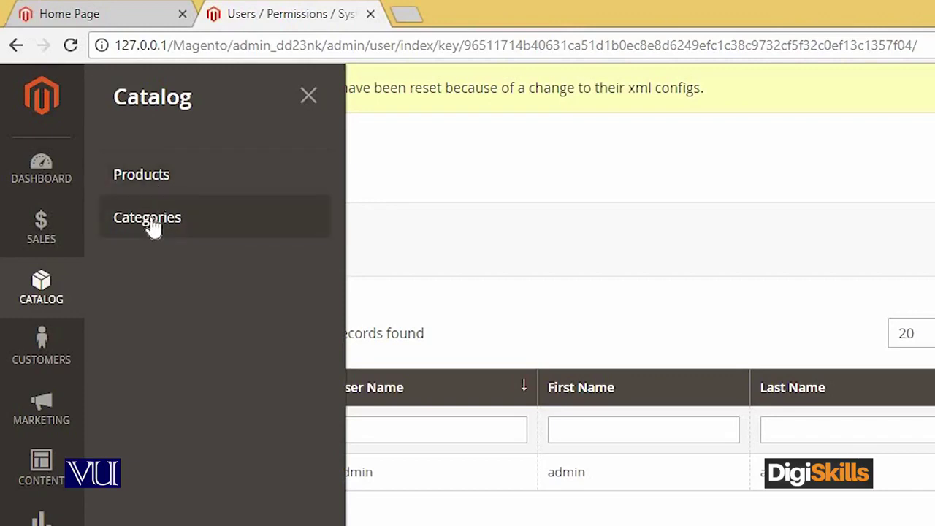
pyautogui.click(108, 21)
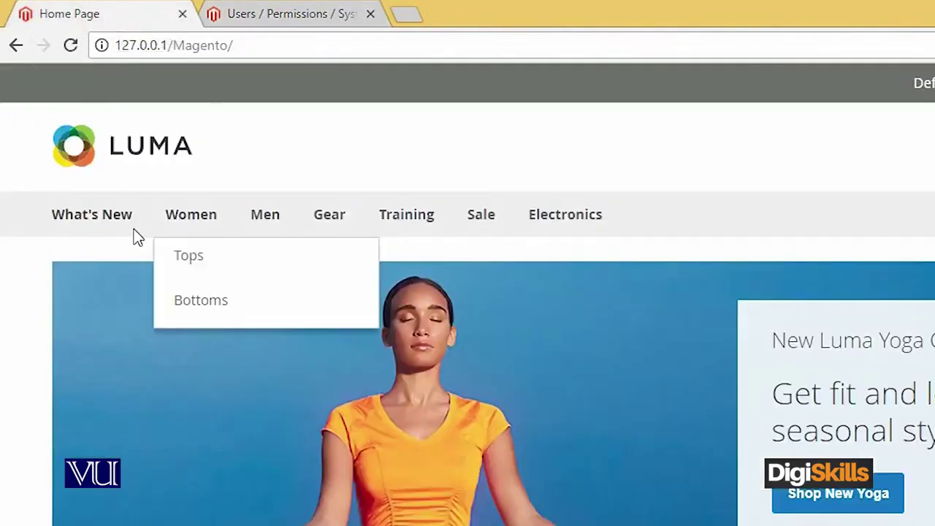
pyautogui.moveTo(173, 228)
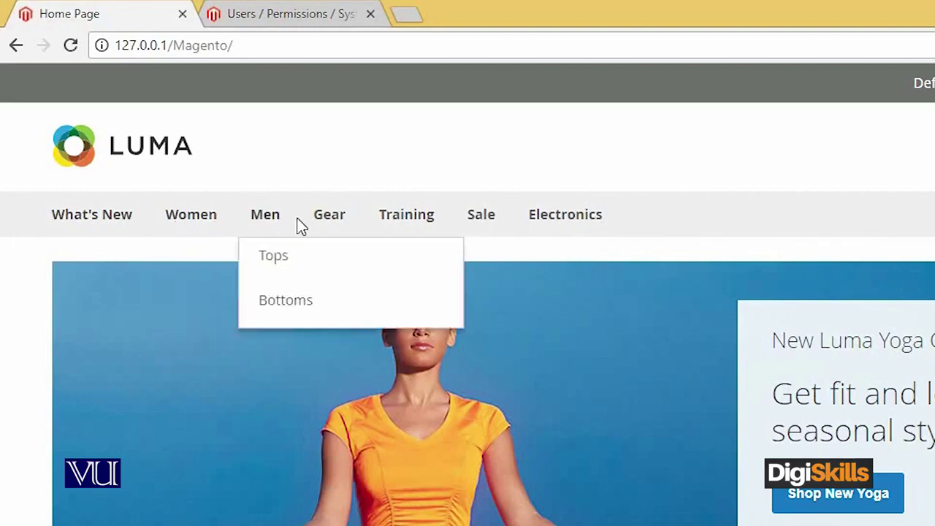
pyautogui.moveTo(413, 230)
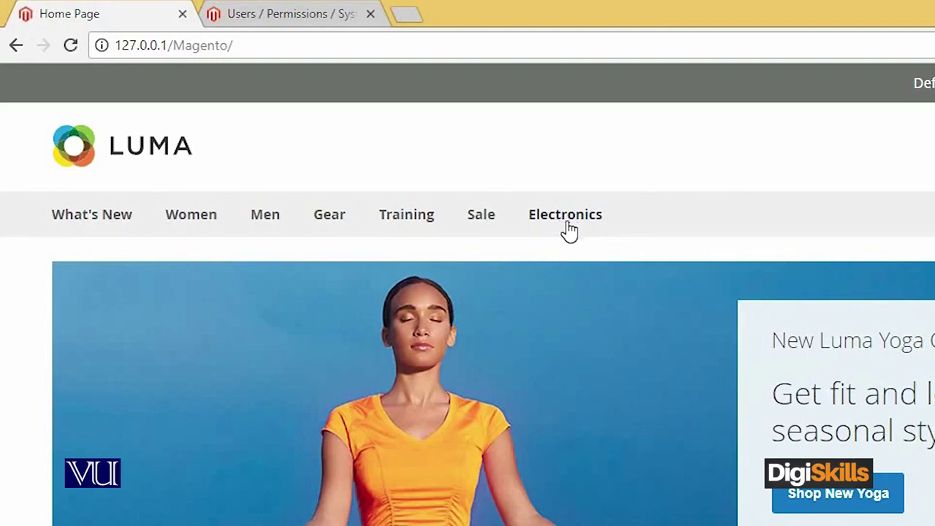
pyautogui.click(298, 15)
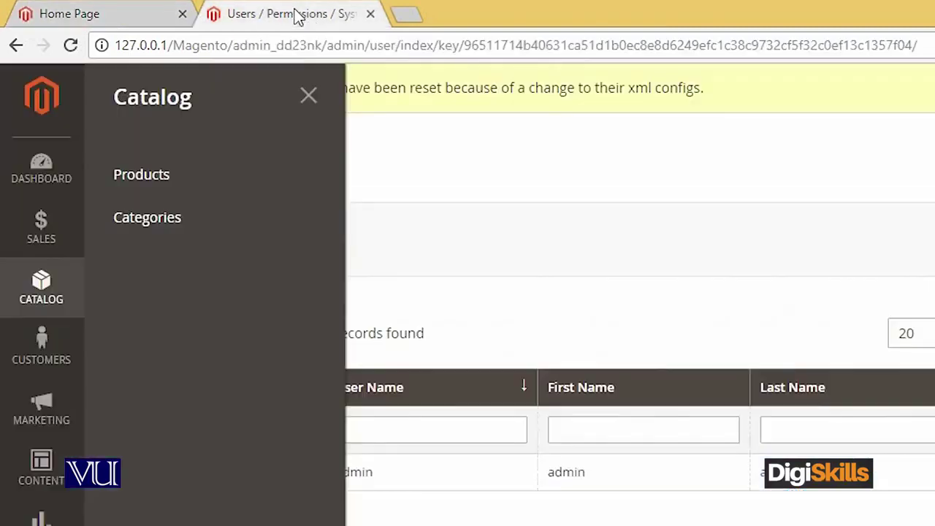
# Open Catalog > Categories and compare Default Category's tree with the storefront menu
pyautogui.click(137, 221)
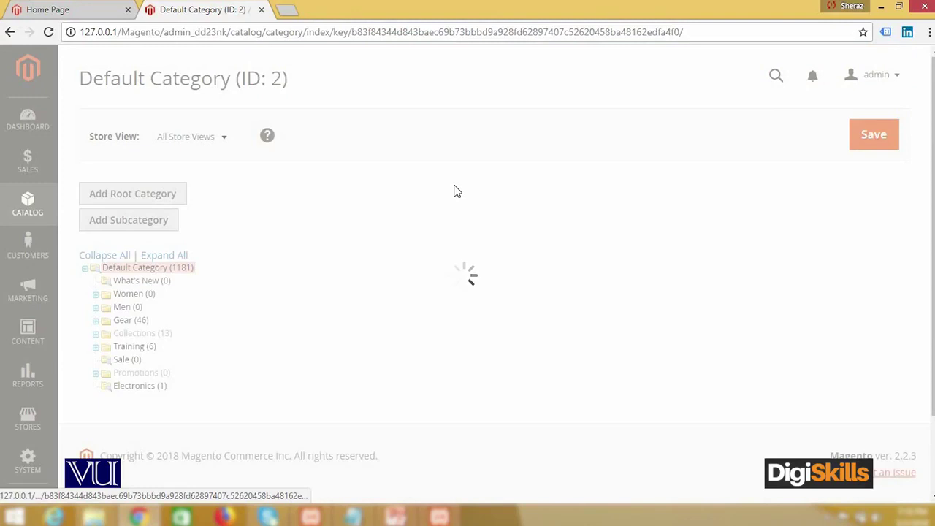
pyautogui.scroll(-1, 322, 210)
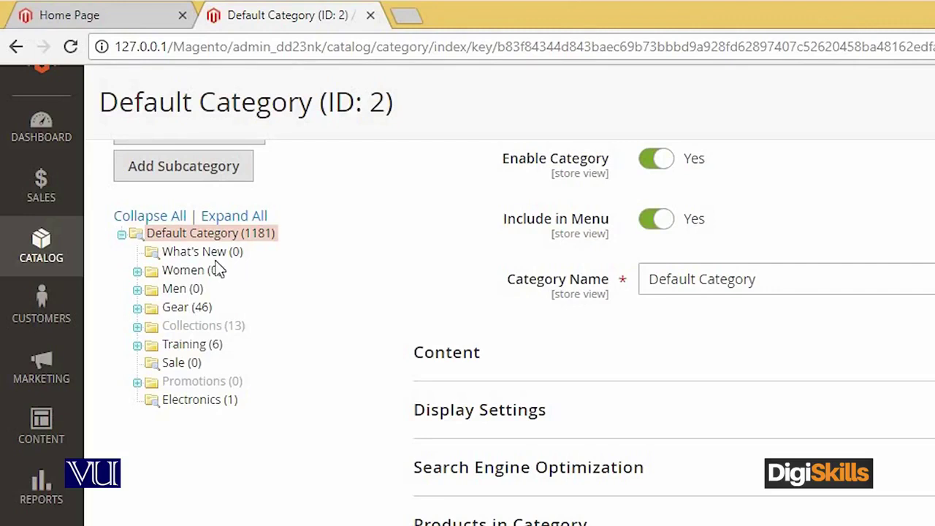
pyautogui.click(115, 15)
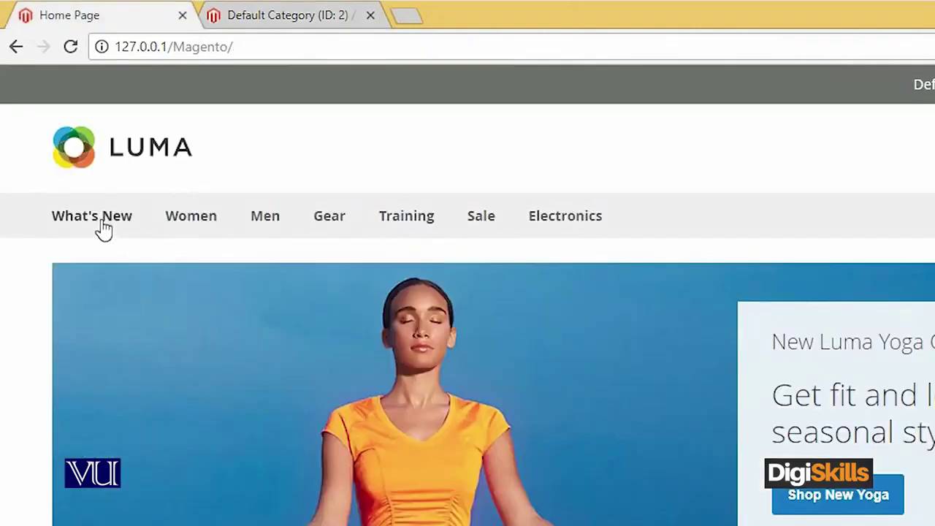
pyautogui.click(251, 20)
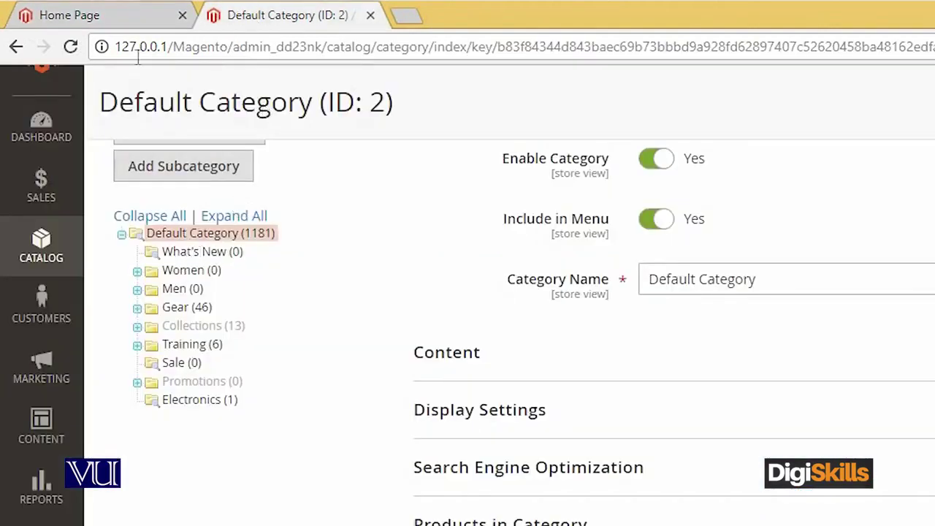
pyautogui.click(119, 19)
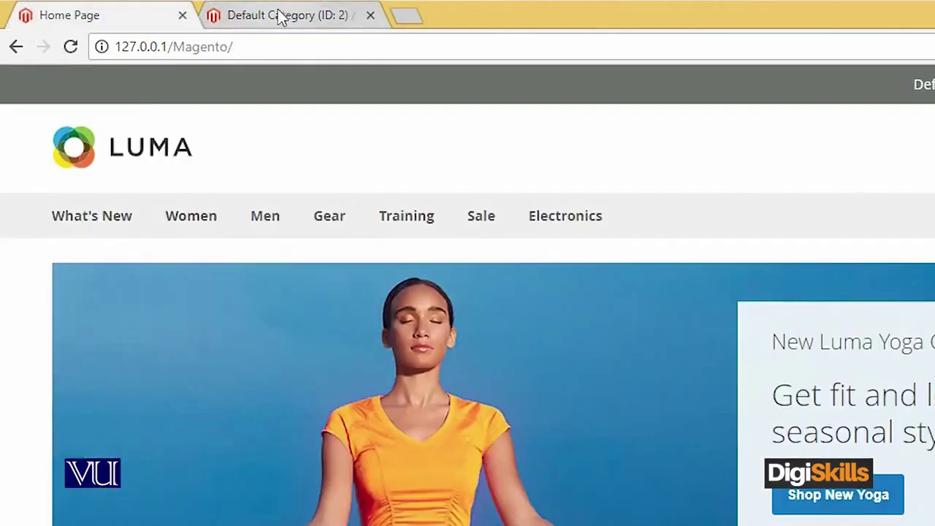
pyautogui.click(277, 14)
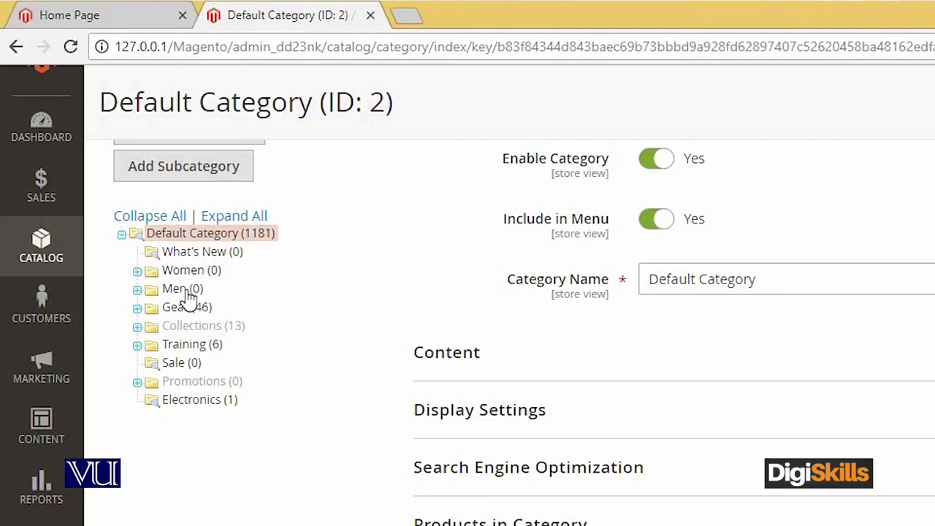
# Check the storefront's Men and top menus against the Gear, Training, Sale, Electronics tree
pyautogui.click(125, 15)
pyautogui.moveTo(263, 218)
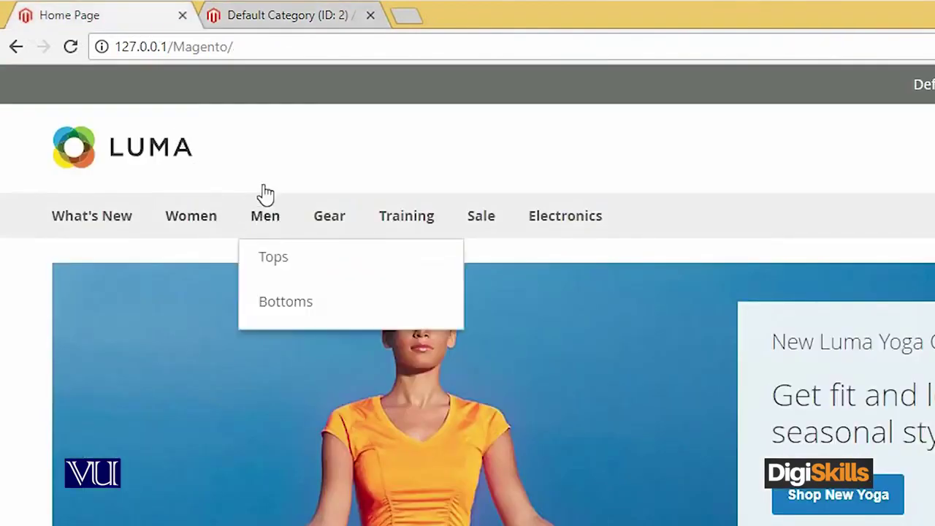
pyautogui.click(278, 15)
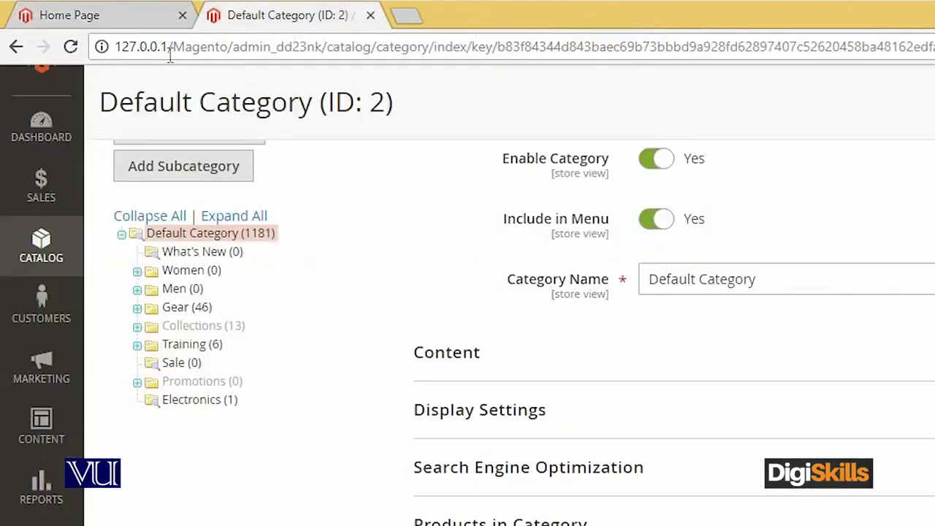
pyautogui.click(129, 18)
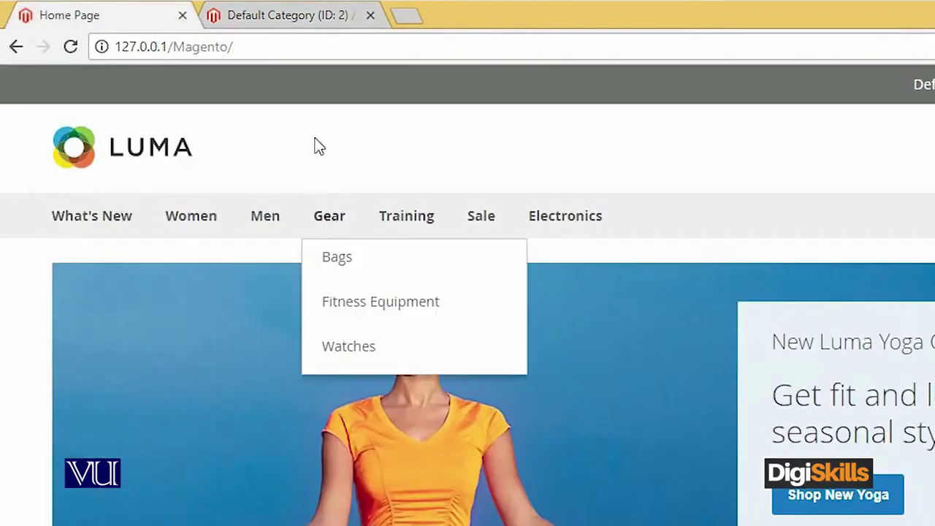
pyautogui.click(271, 15)
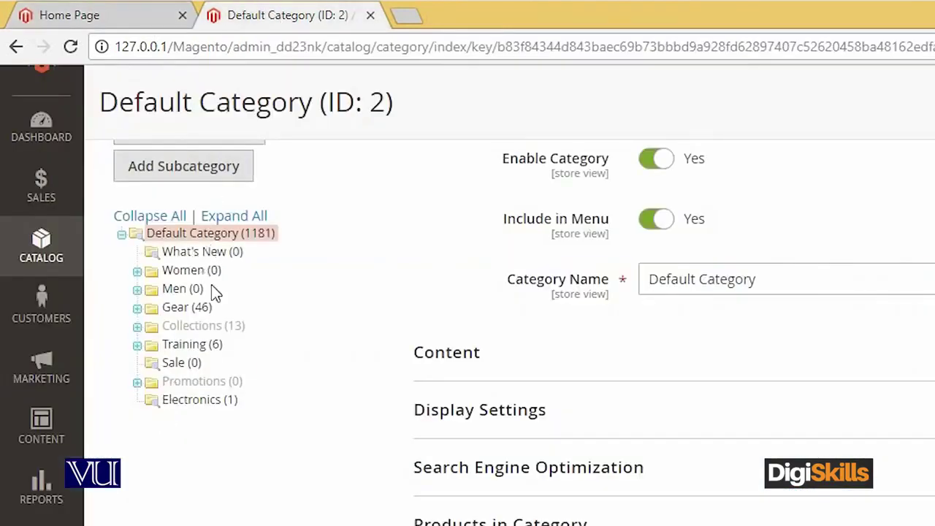
pyautogui.click(125, 15)
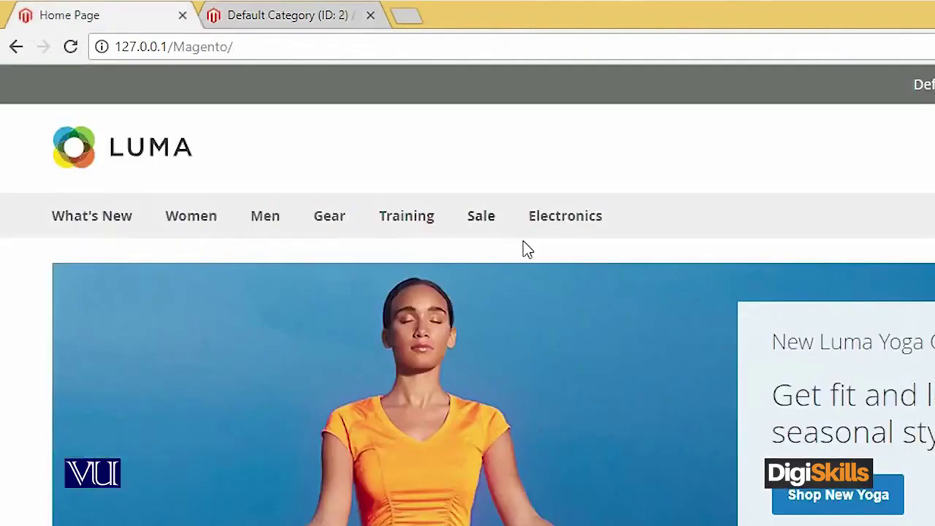
pyautogui.click(305, 18)
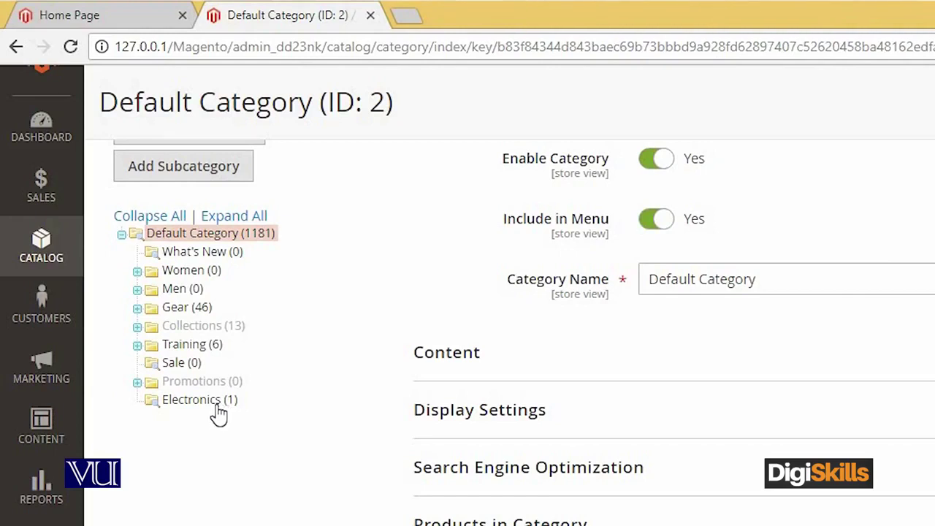
pyautogui.click(133, 13)
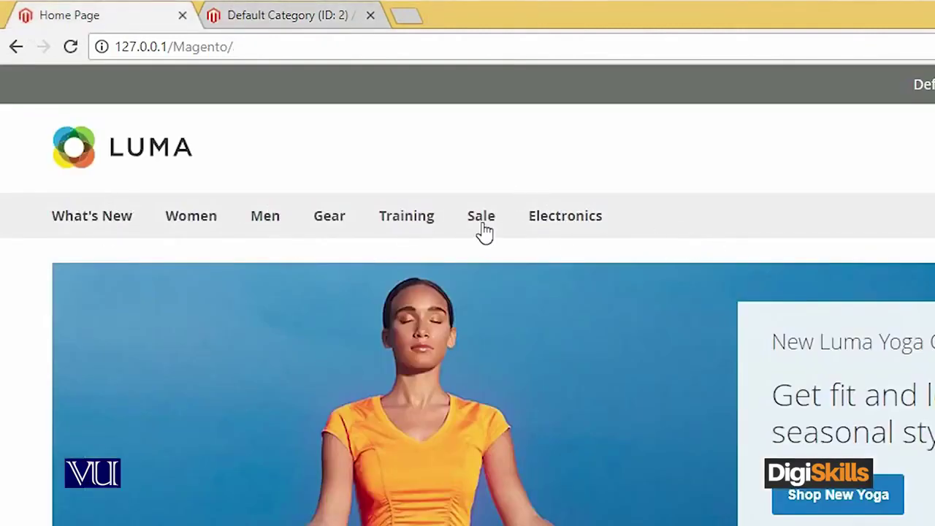
pyautogui.click(303, 16)
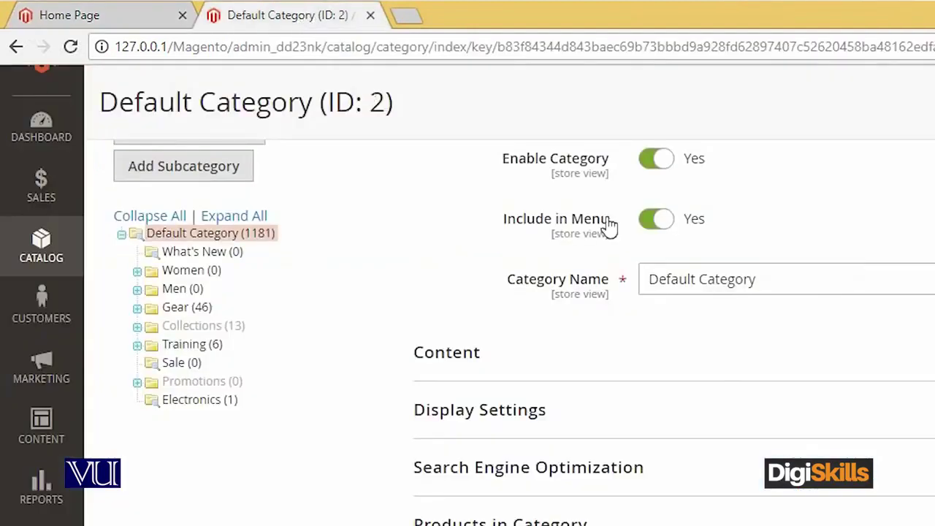
# Replace the Default Category name with Books and expand Content for the description
pyautogui.moveTo(853, 288); pyautogui.dragTo(626, 281)
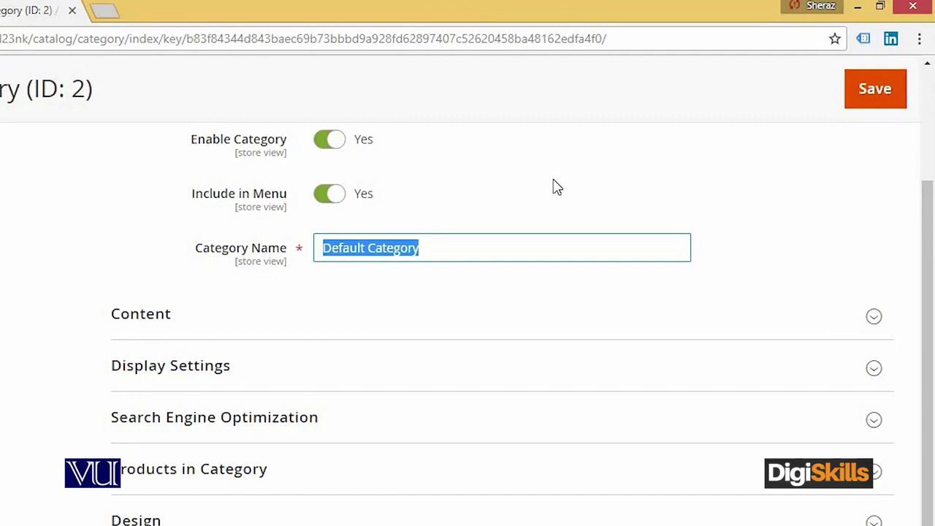
pyautogui.write('Books')
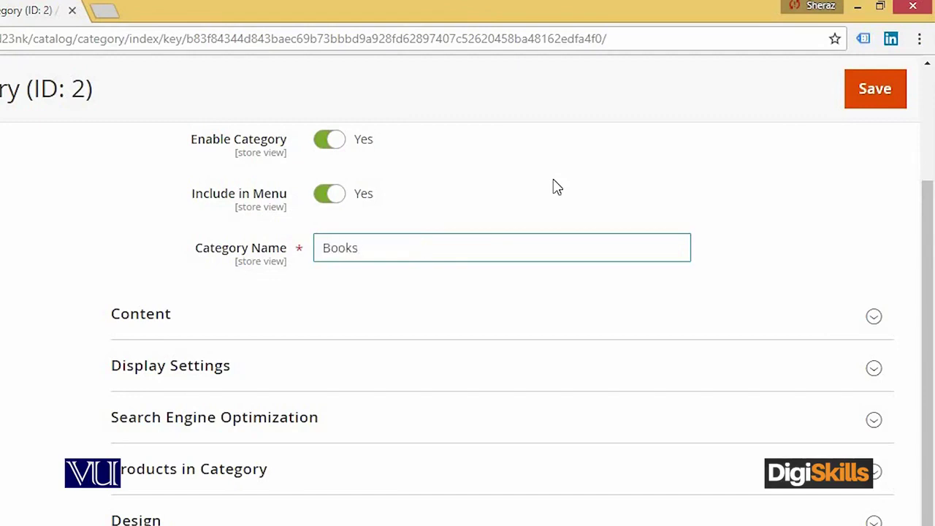
pyautogui.click(212, 334)
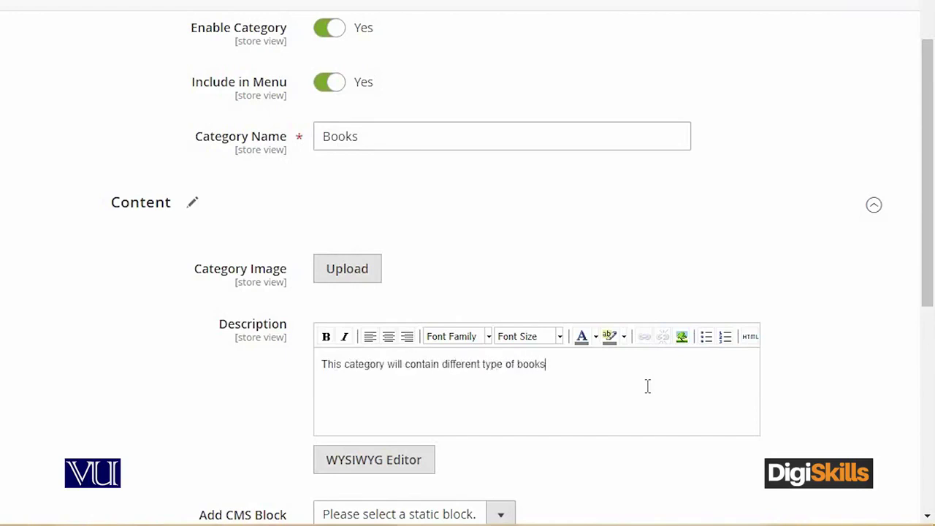
# Expand Display Settings and keep Display Mode as Products only
pyautogui.scroll(-3, 767, 255)
pyautogui.scroll(3, 730, 257)
pyautogui.scroll(-5, 767, 257)
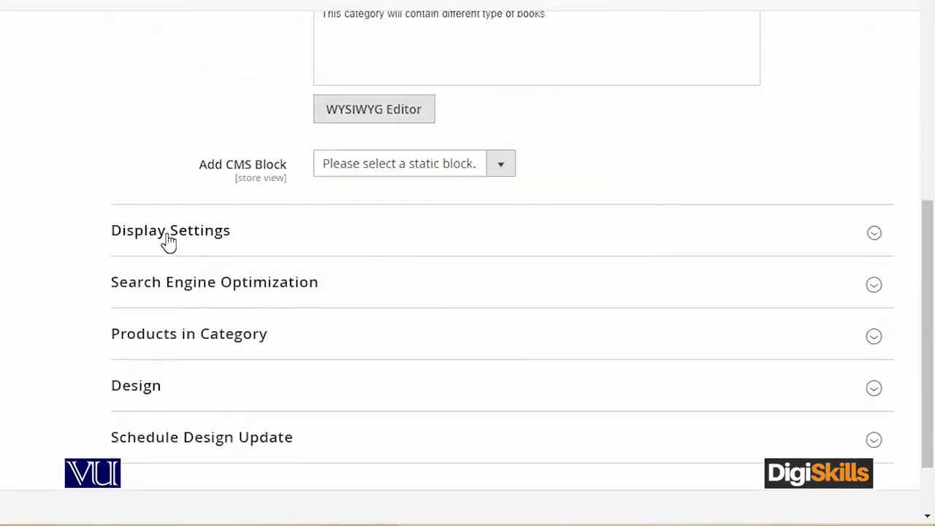
pyautogui.click(168, 242)
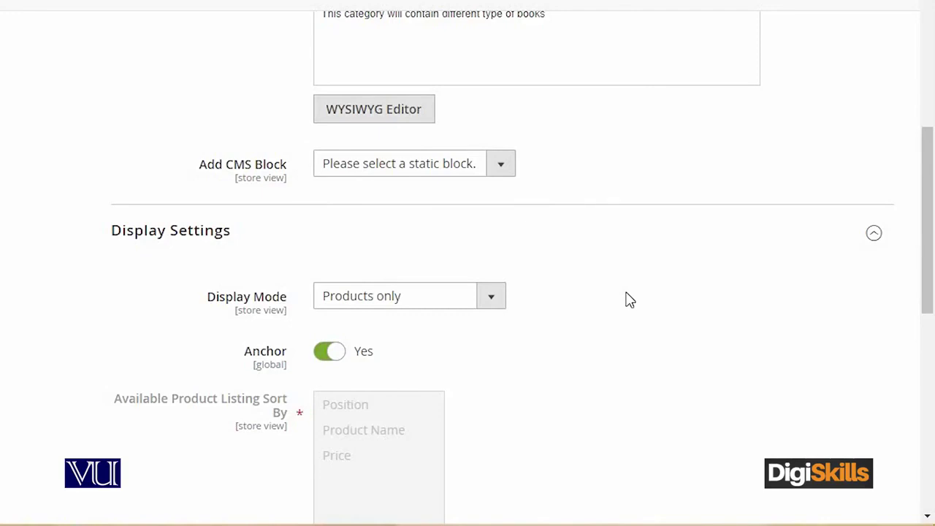
pyautogui.click(457, 309)
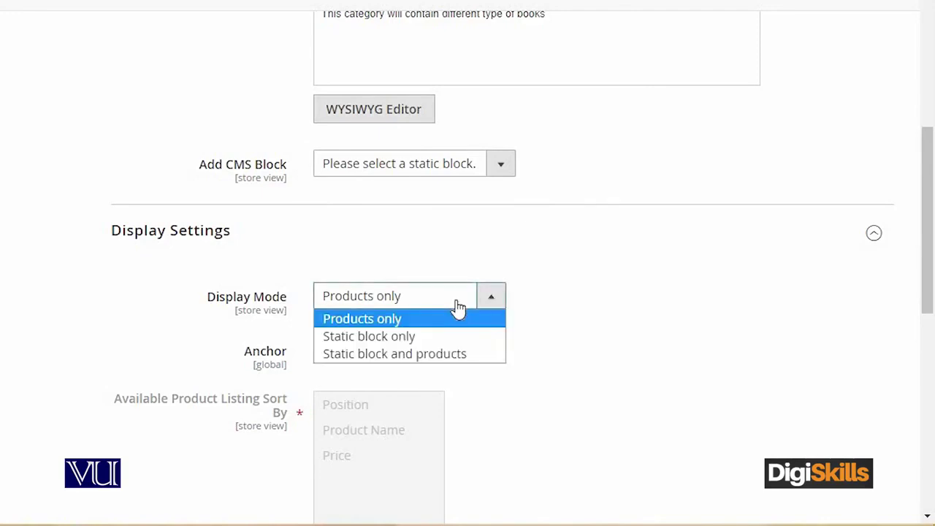
pyautogui.click(642, 316)
# Expand Search Engine Optimization, Design and Products in Category, changing nothing
pyautogui.scroll(-4, 641, 312)
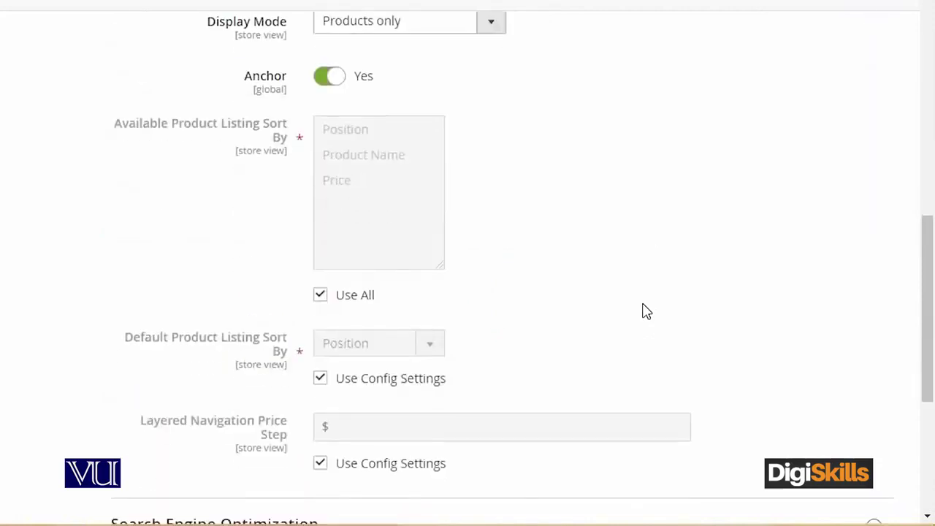
pyautogui.scroll(-5, 643, 312)
pyautogui.click(177, 206)
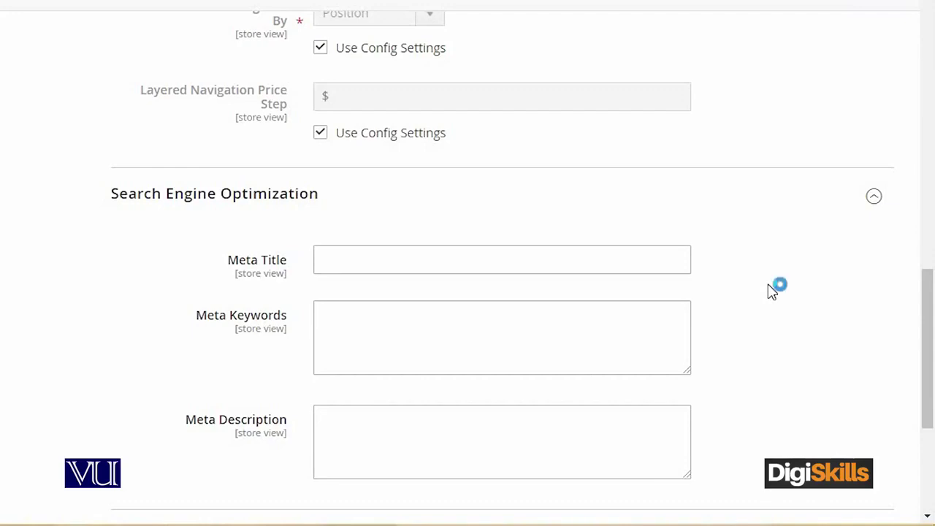
pyautogui.click(765, 343)
pyautogui.scroll(-3, 764, 339)
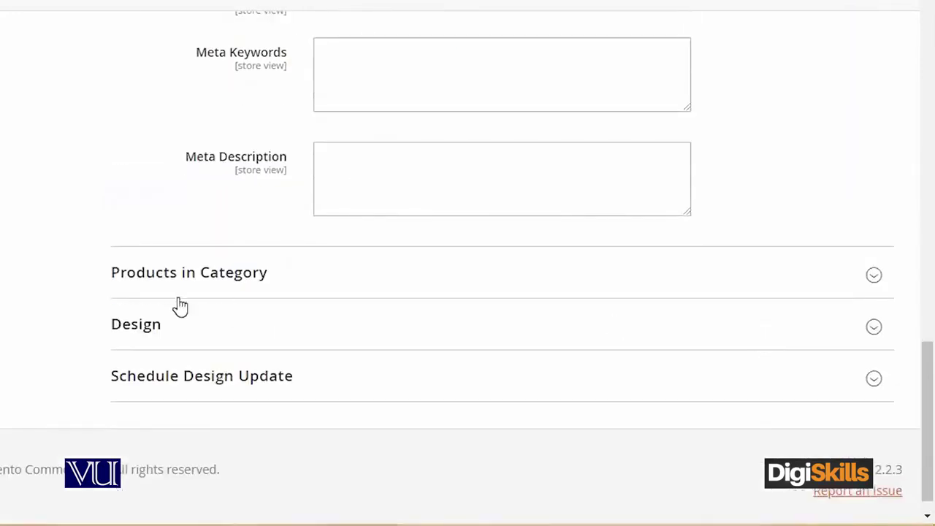
pyautogui.click(141, 331)
pyautogui.scroll(-2, 661, 365)
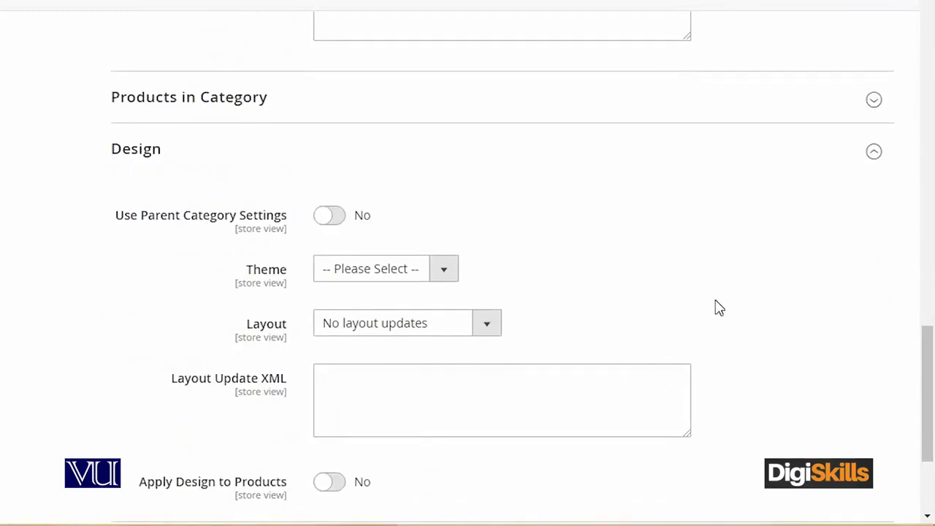
pyautogui.click(222, 100)
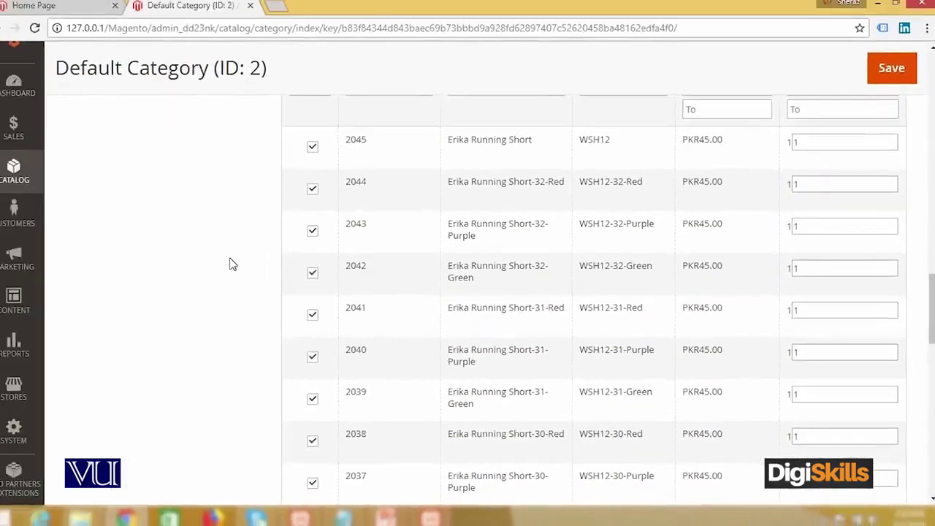
# Collapse the assigned-products list and save the root category as Books
pyautogui.scroll(-2, 123, 239)
pyautogui.scroll(-3, 122, 240)
pyautogui.scroll(-3, 242, 265)
pyautogui.scroll(1, 242, 266)
pyautogui.scroll(5, 243, 266)
pyautogui.scroll(3, 242, 268)
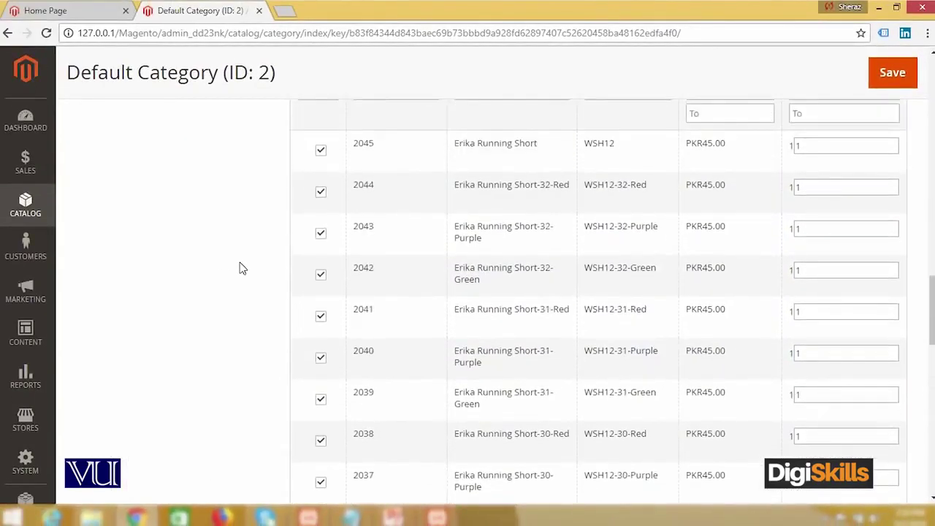
pyautogui.scroll(3, 243, 268)
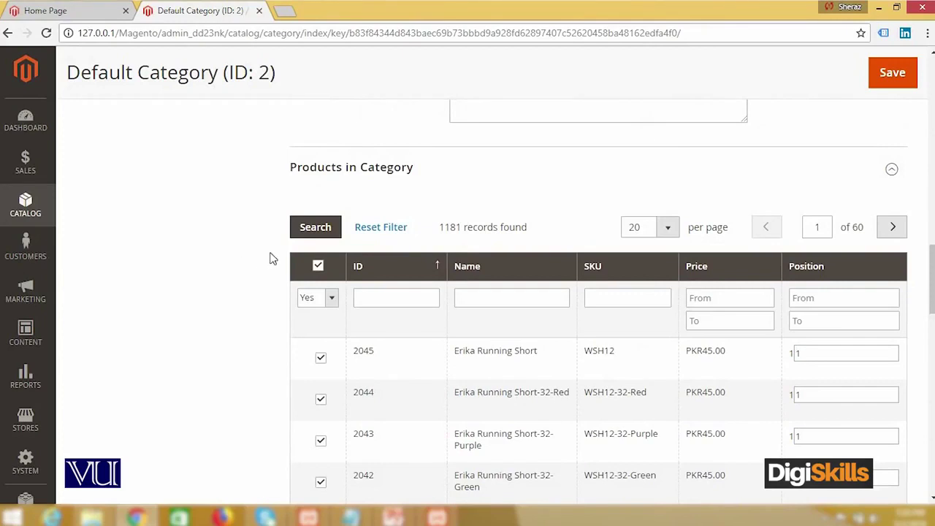
pyautogui.scroll(-2, 273, 252)
pyautogui.scroll(-2, 273, 253)
pyautogui.scroll(-2, 273, 253)
pyautogui.scroll(6, 274, 253)
pyautogui.click(892, 170)
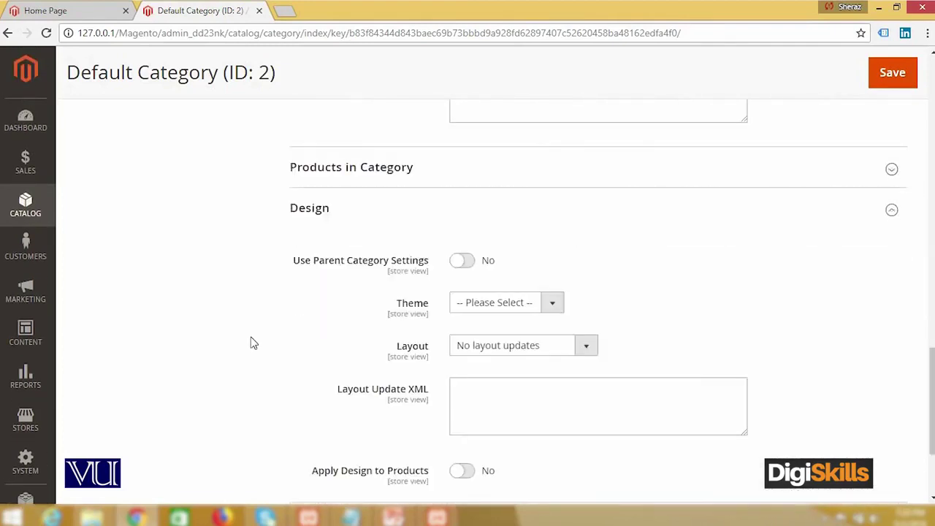
pyautogui.scroll(-3, 251, 343)
pyautogui.click(894, 83)
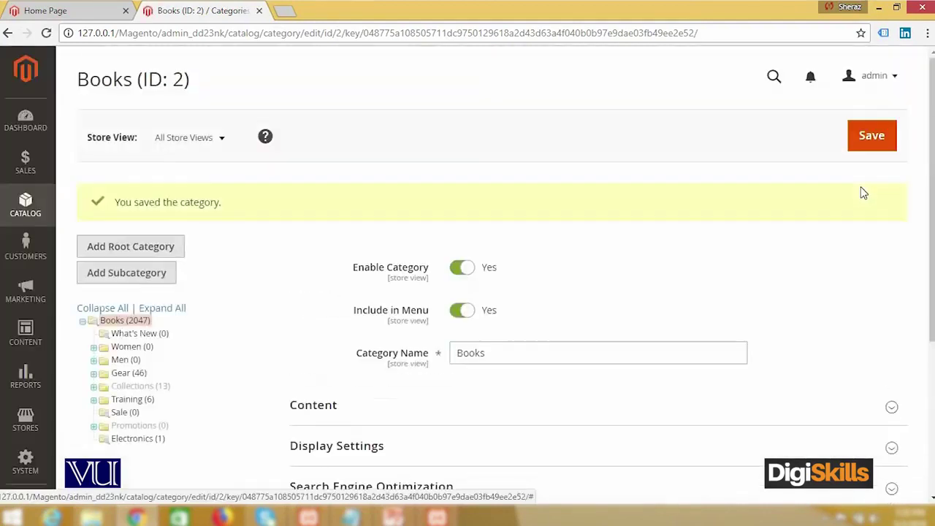
# Add a subcategory named 'Fiction Books' under Books and save it
pyautogui.click(131, 246)
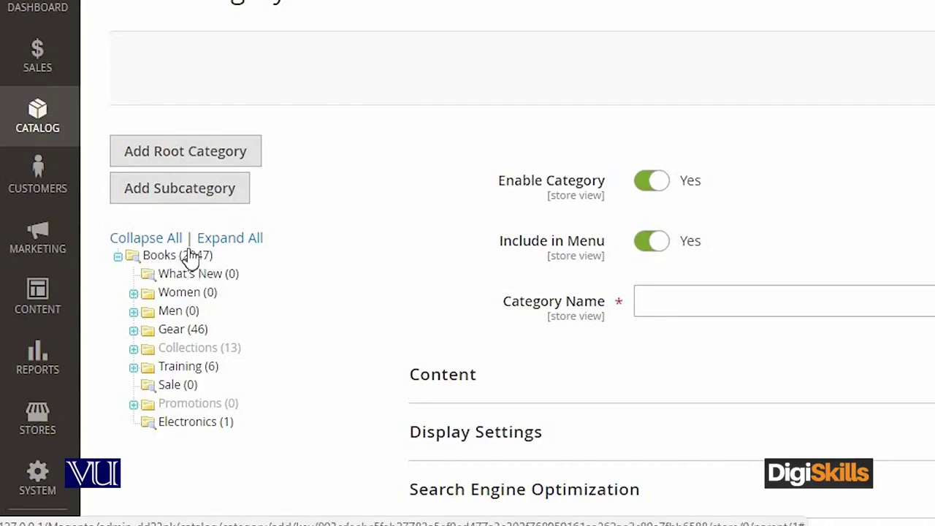
pyautogui.click(225, 191)
pyautogui.click(839, 294)
pyautogui.write('Fiction B')
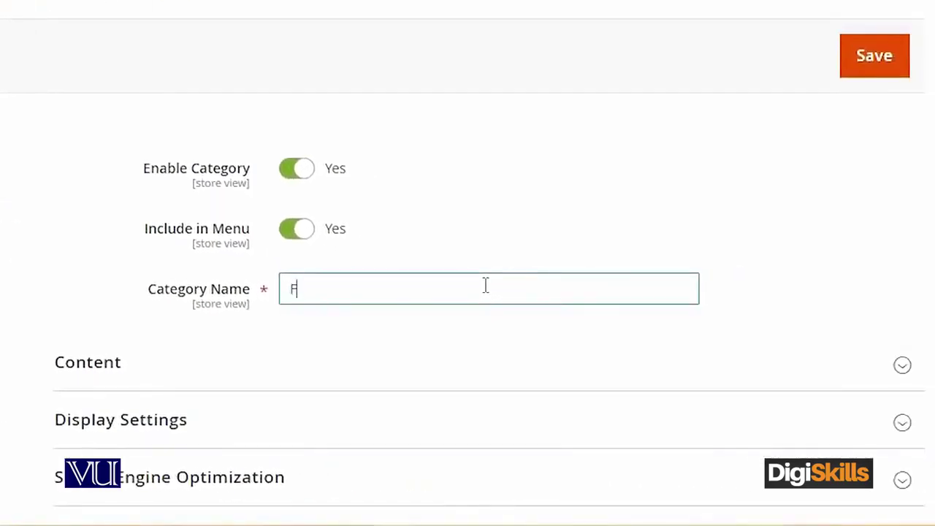
pyautogui.write('ooks')
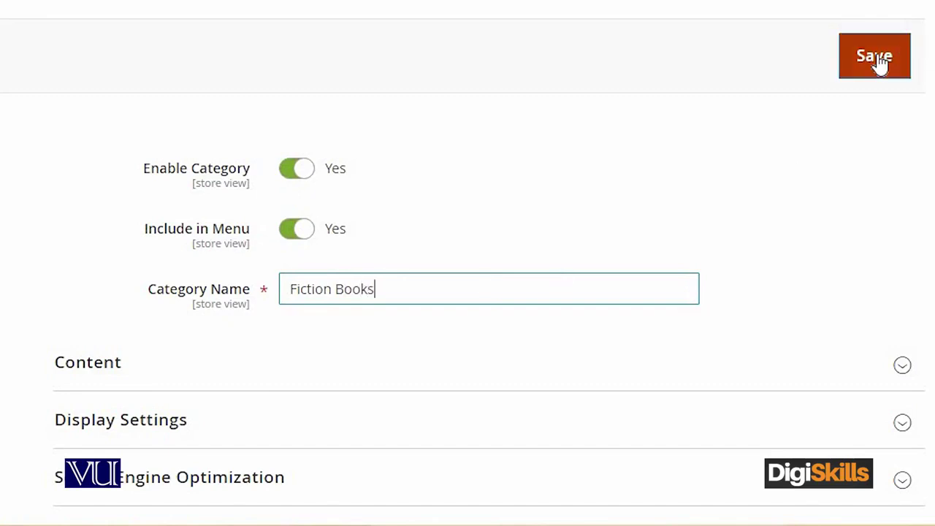
pyautogui.click(877, 59)
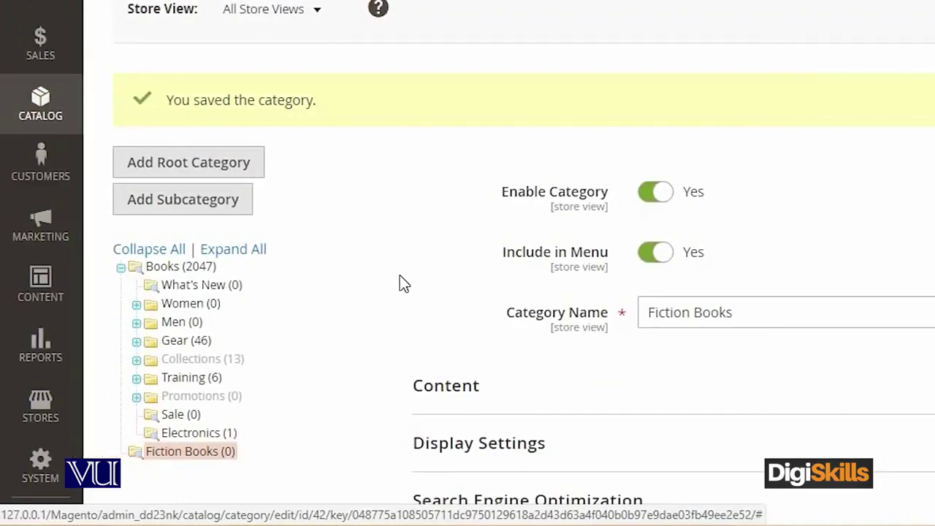
pyautogui.scroll(-2, 399, 277)
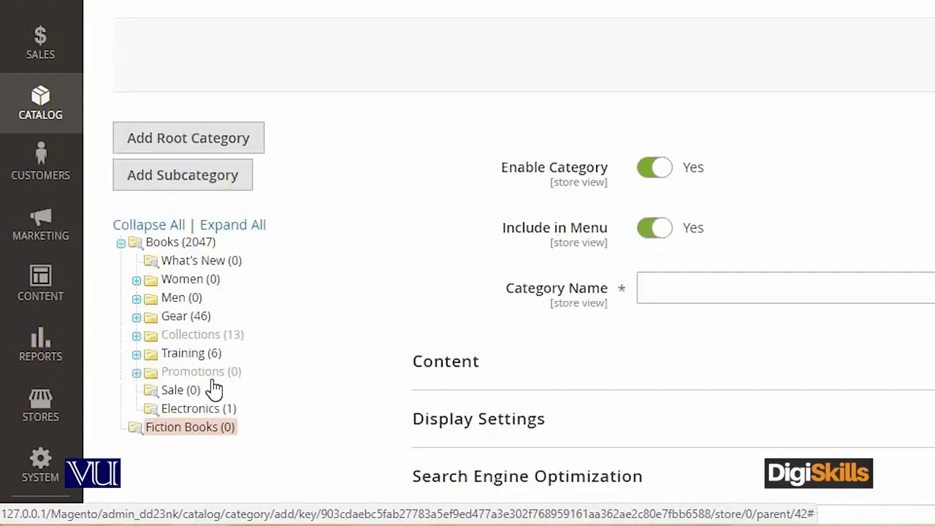
pyautogui.scroll(-3, 310, 359)
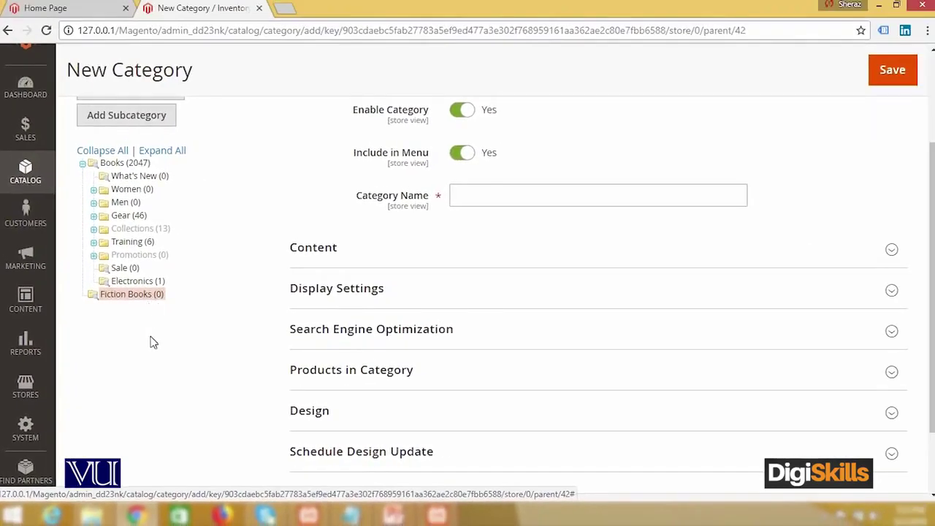
pyautogui.scroll(1, 127, 315)
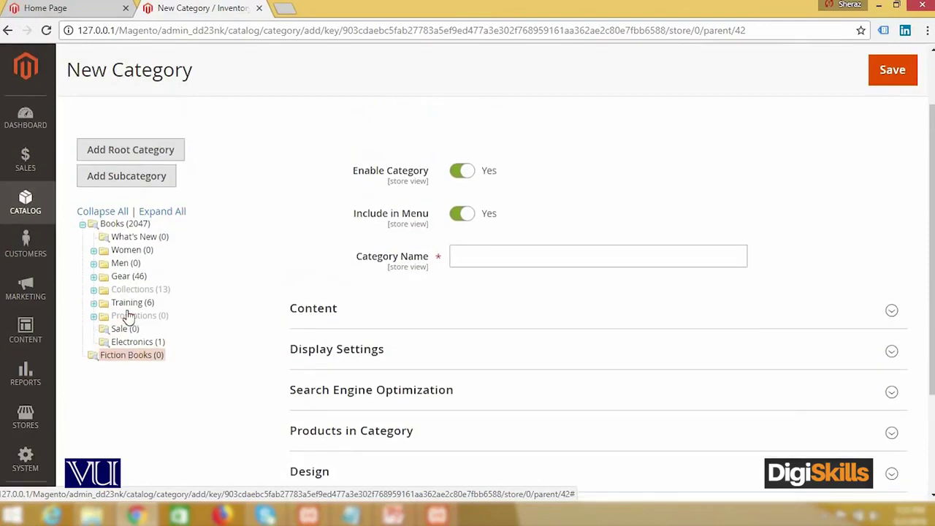
pyautogui.click(83, 234)
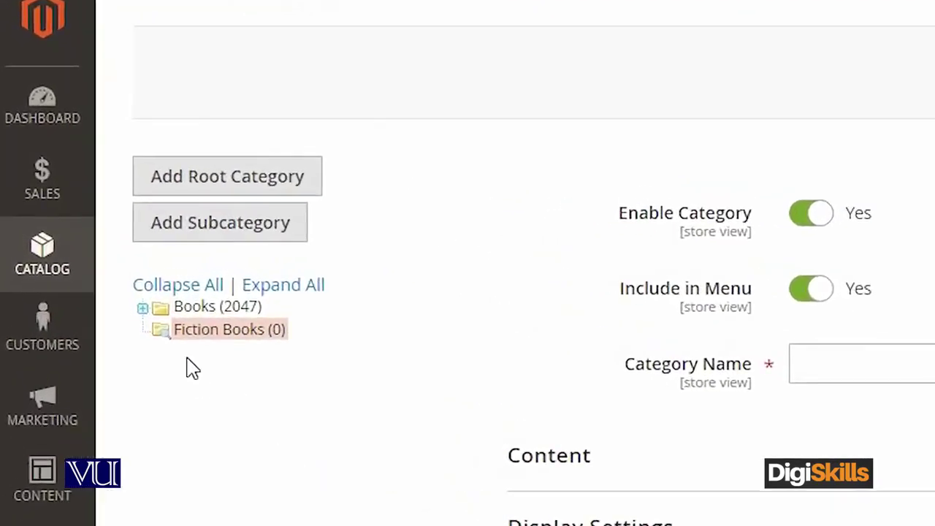
pyautogui.click(144, 310)
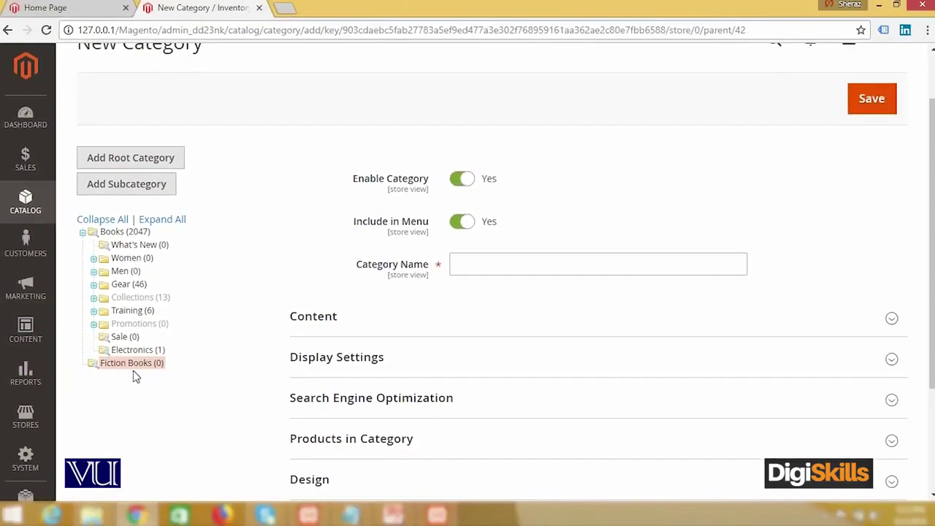
pyautogui.click(92, 7)
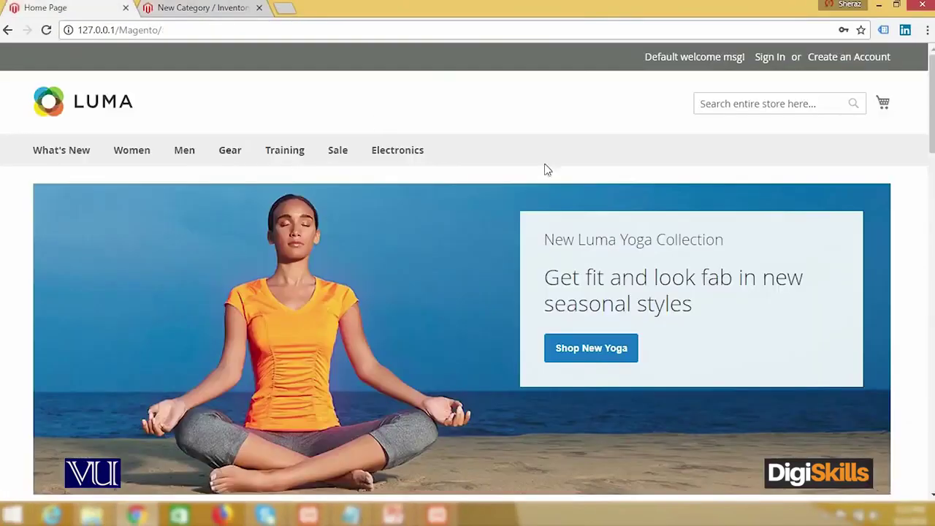
pyautogui.click(187, 7)
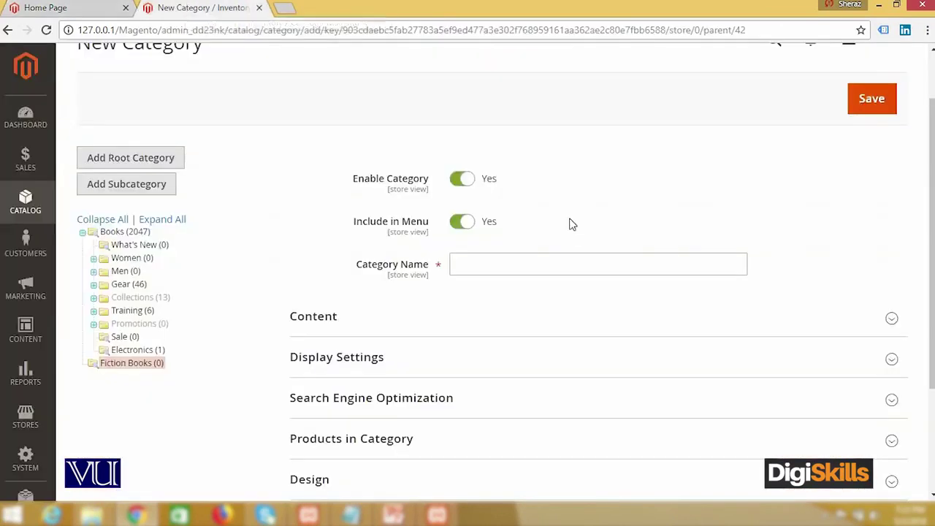